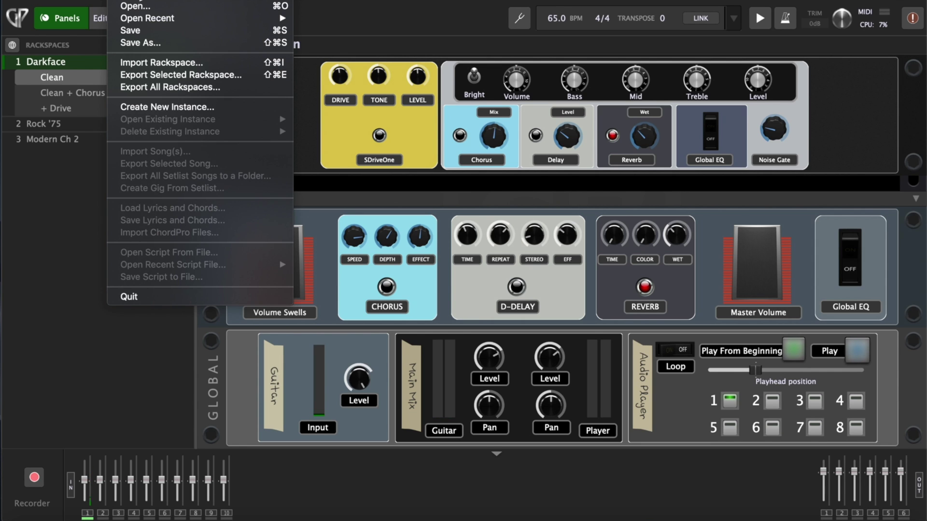
# - Browse the Guitar new-gig templates without saving, then close the template browser
pyautogui.press('super+n')
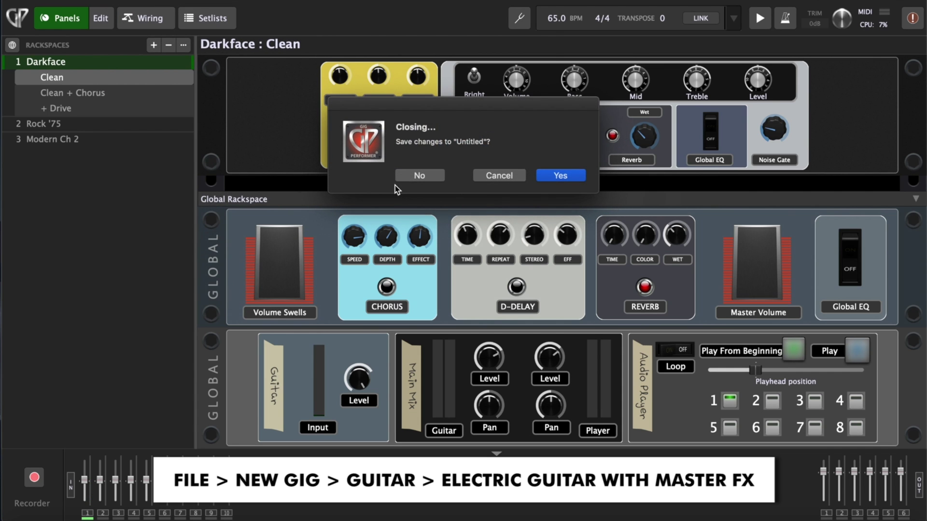
pyautogui.click(417, 177)
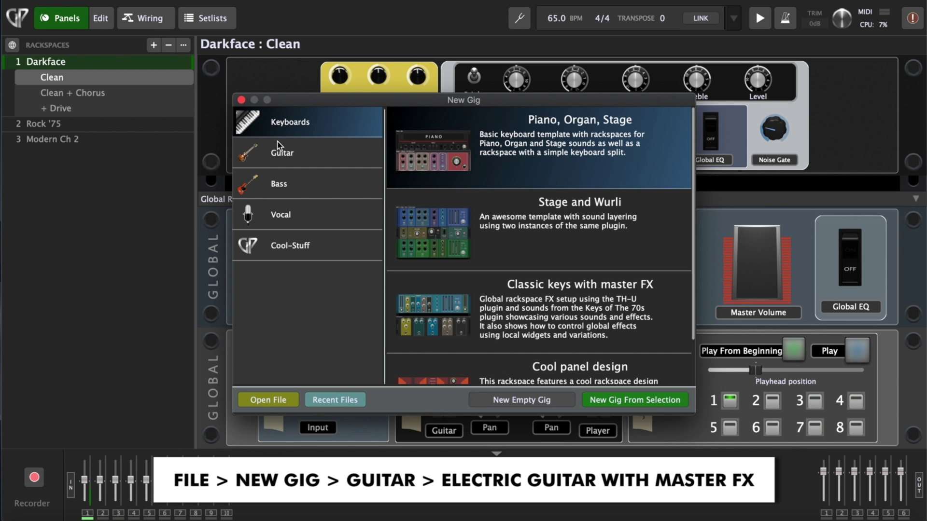
pyautogui.click(289, 154)
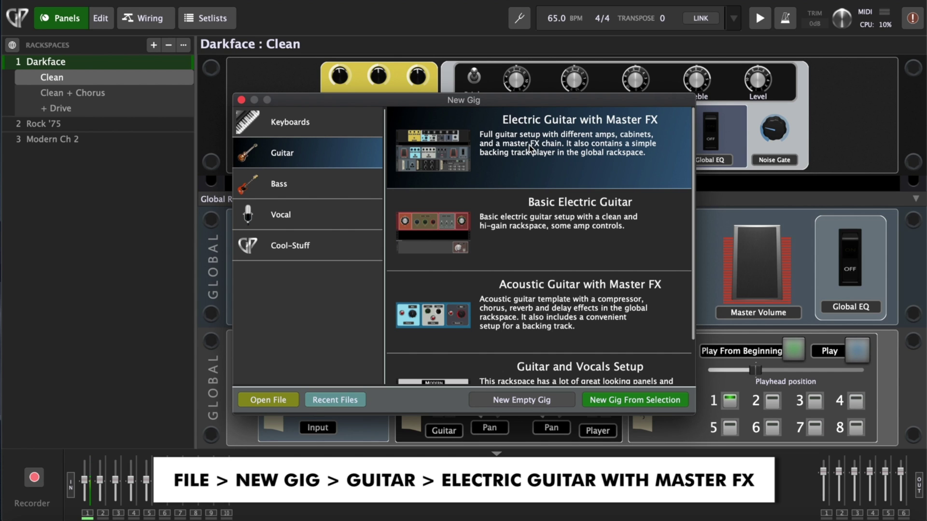
pyautogui.click(241, 100)
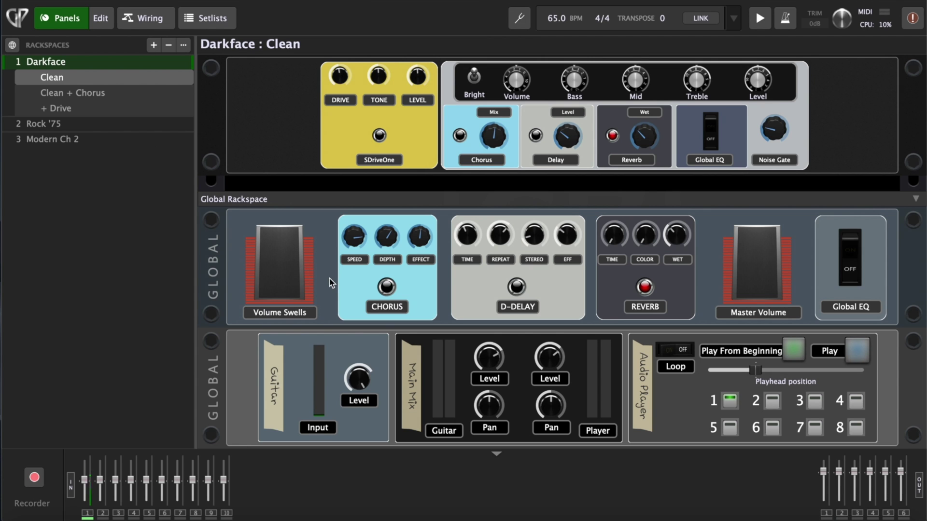
pyautogui.click(52, 125)
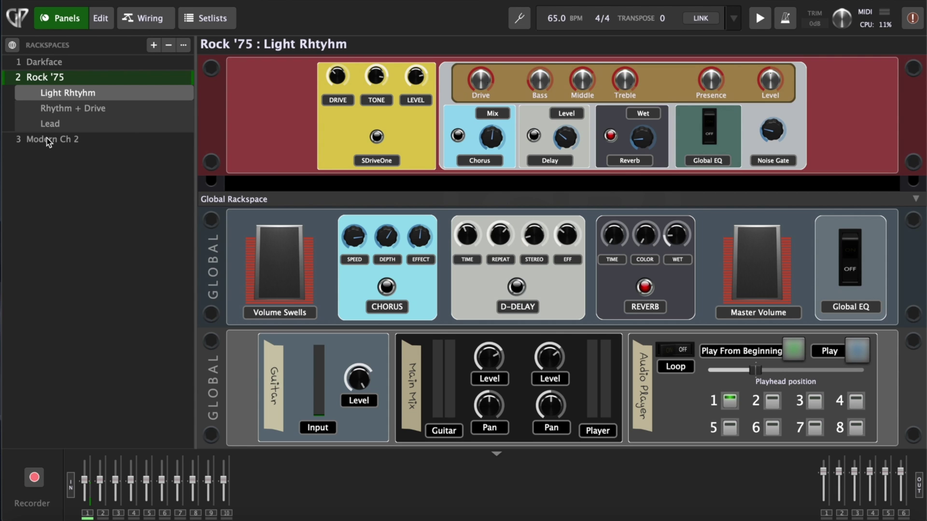
pyautogui.click(49, 140)
pyautogui.click(51, 79)
pyautogui.click(57, 64)
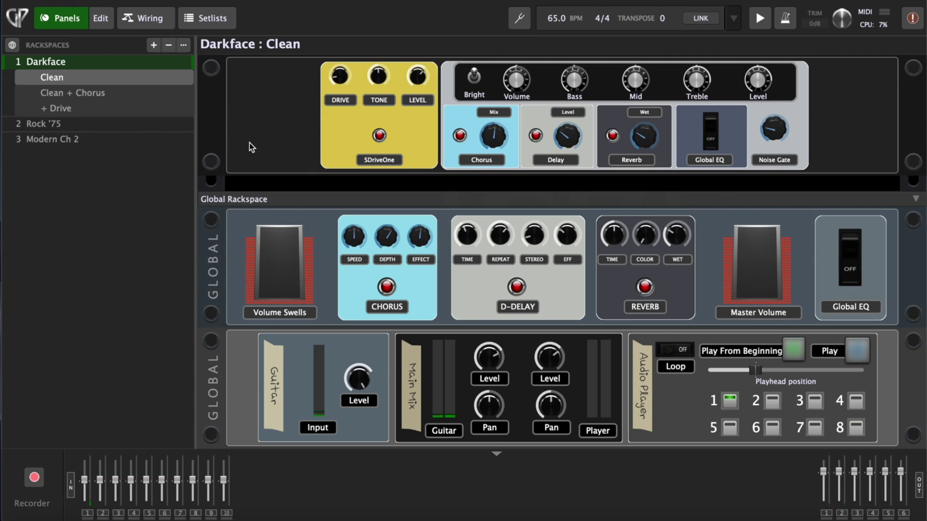
pyautogui.press('Down')
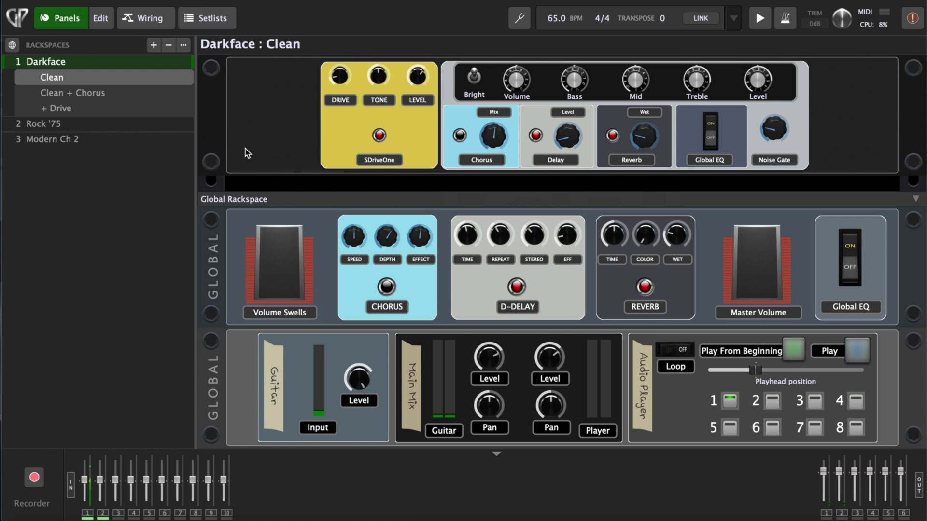
# - Switch to the Global Rackspace view
pyautogui.click(13, 45)
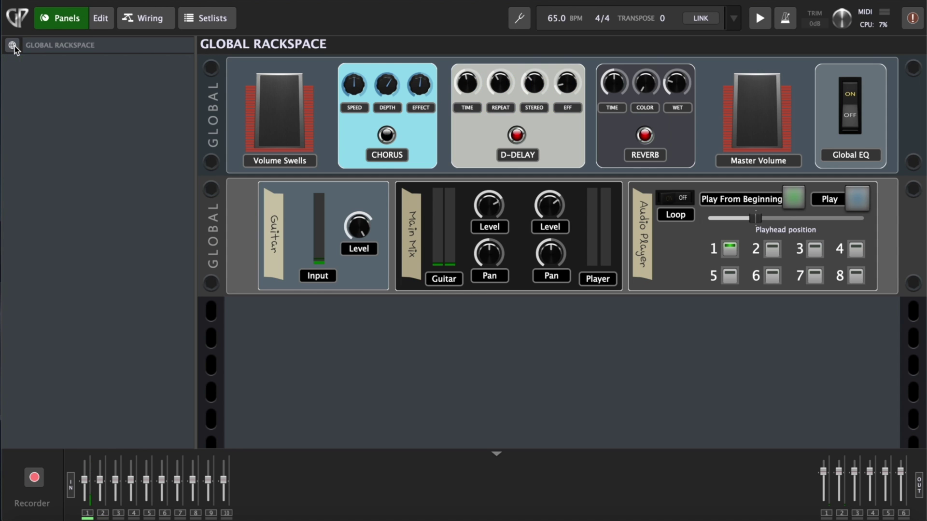
# - In the Global Rackspace wiring, inspect the Chorus Reverb Delay pedalboard, then close its editor
pyautogui.click(160, 19)
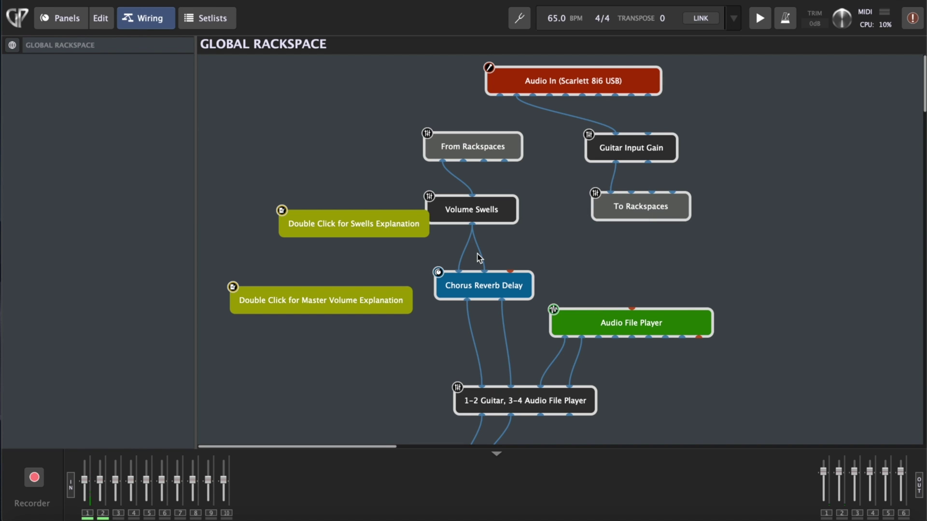
pyautogui.click(491, 286)
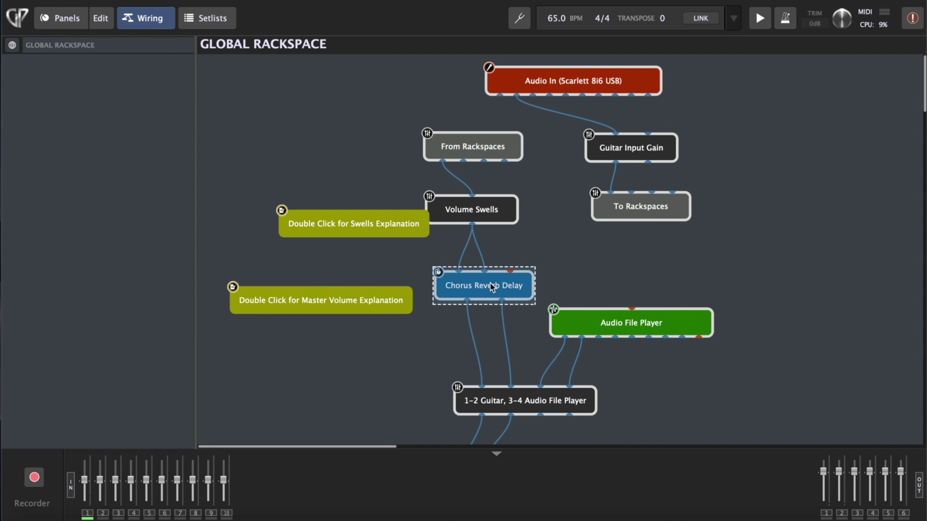
pyautogui.doubleClick(490, 285)
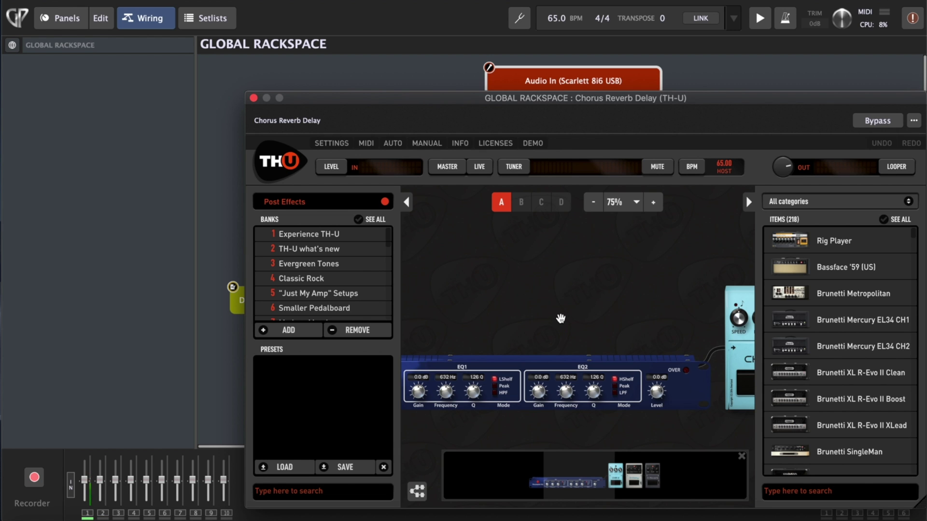
pyautogui.scroll(-3, 561, 318)
pyautogui.hscroll(3, 561, 317)
pyautogui.hscroll(3, 561, 317)
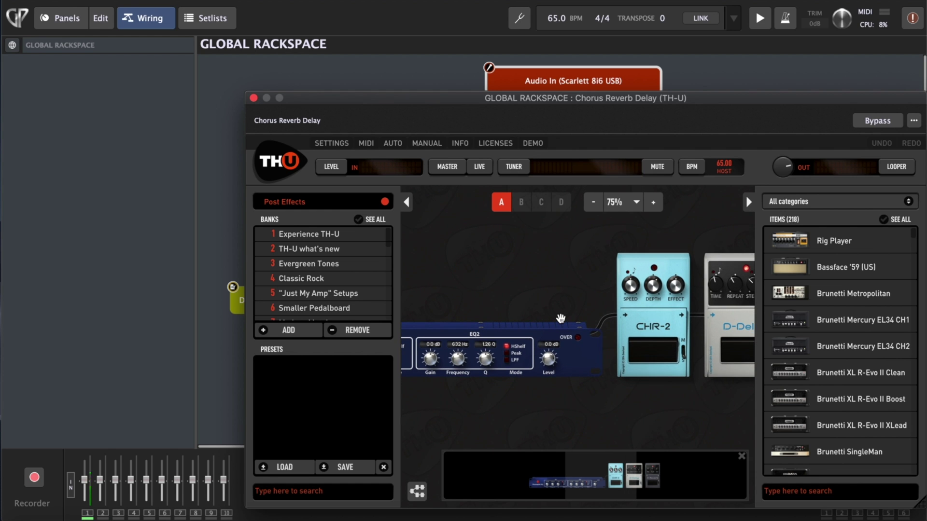
pyautogui.click(253, 99)
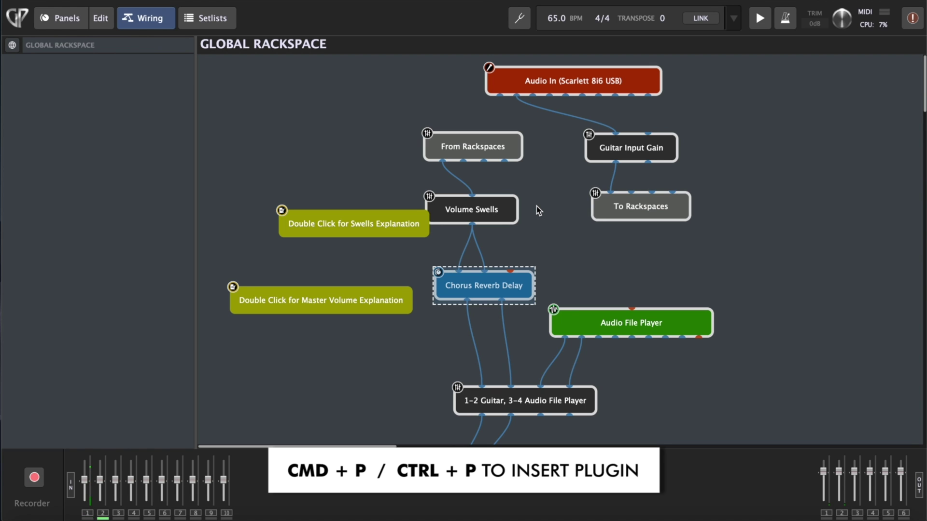
# - Insert E-Compressor (AudioUnit Effect), found by filtering 'e com', and close its window
pyautogui.hotkey('ctrl', 'p')
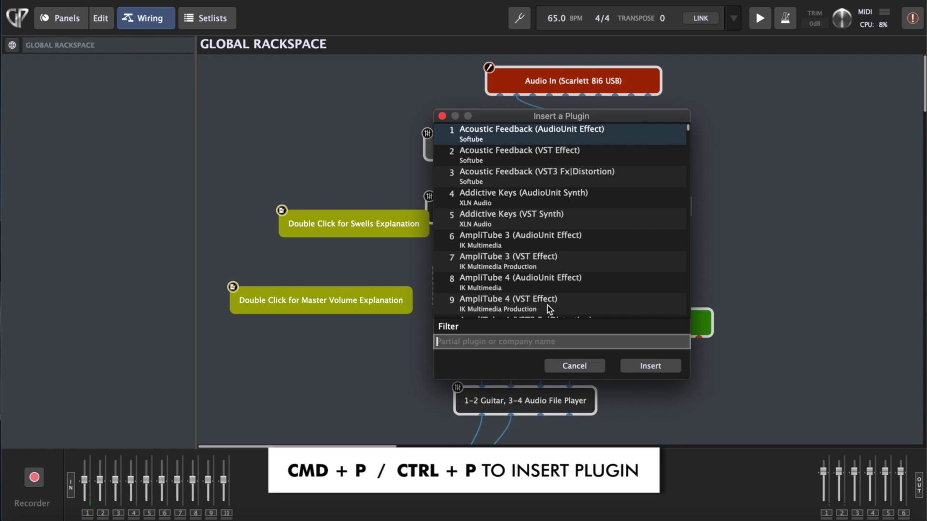
pyautogui.write('e com')
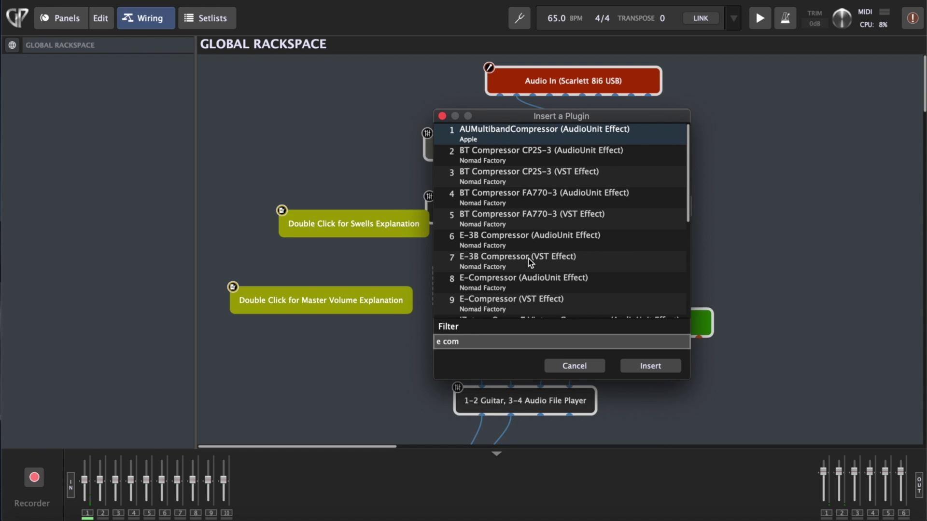
pyautogui.scroll(-3, 536, 271)
pyautogui.scroll(3, 531, 263)
pyautogui.scroll(-2, 531, 269)
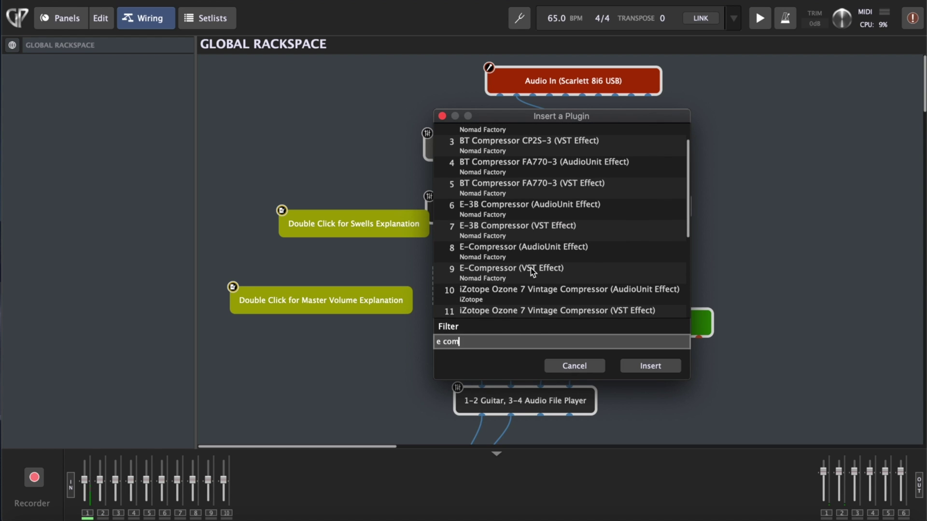
pyautogui.click(493, 253)
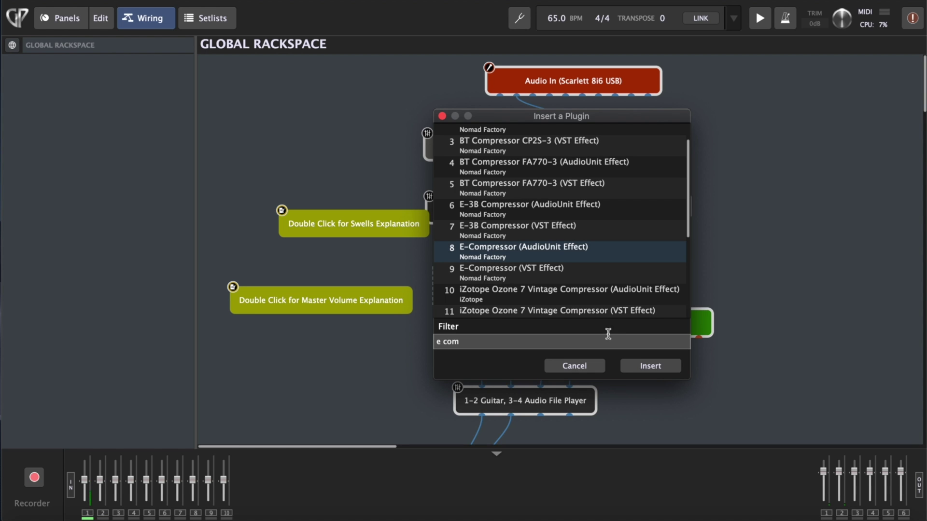
pyautogui.click(630, 367)
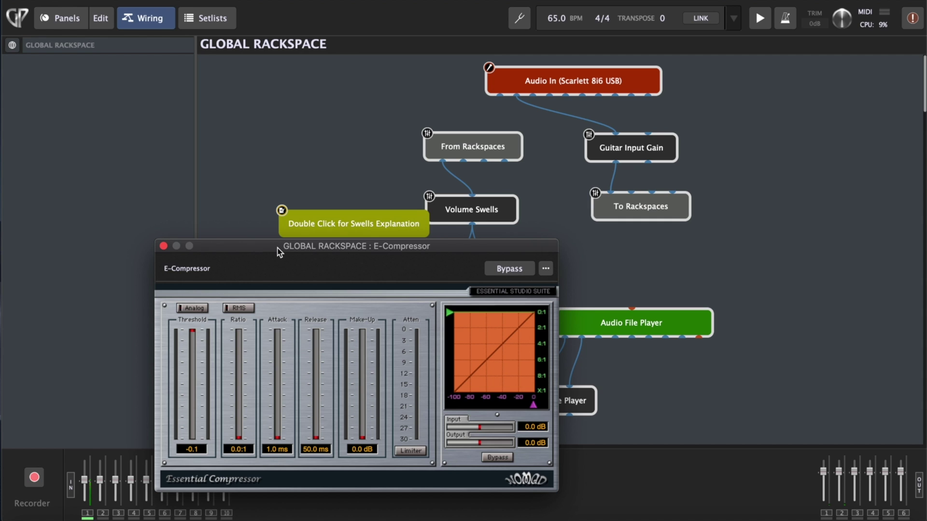
pyautogui.click(163, 246)
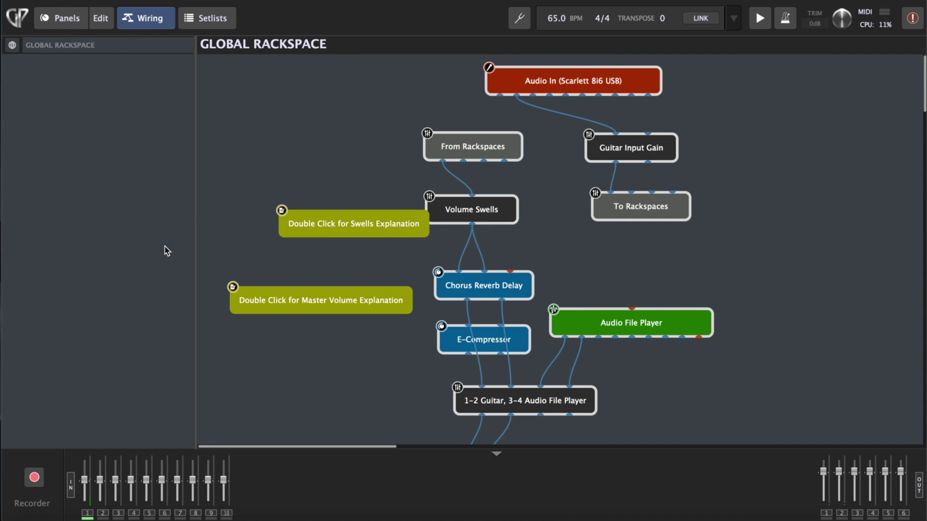
# - Place the E-Compressor node above Audio File Player and move Chorus Reverb Delay down
pyautogui.click(485, 342)
pyautogui.moveTo(485, 343); pyautogui.dragTo(551, 254)
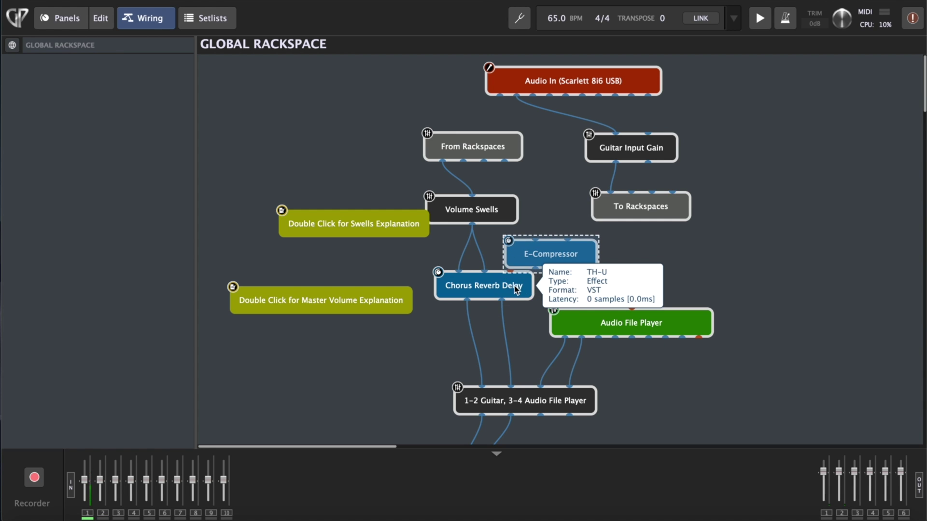
pyautogui.moveTo(498, 289); pyautogui.dragTo(495, 311)
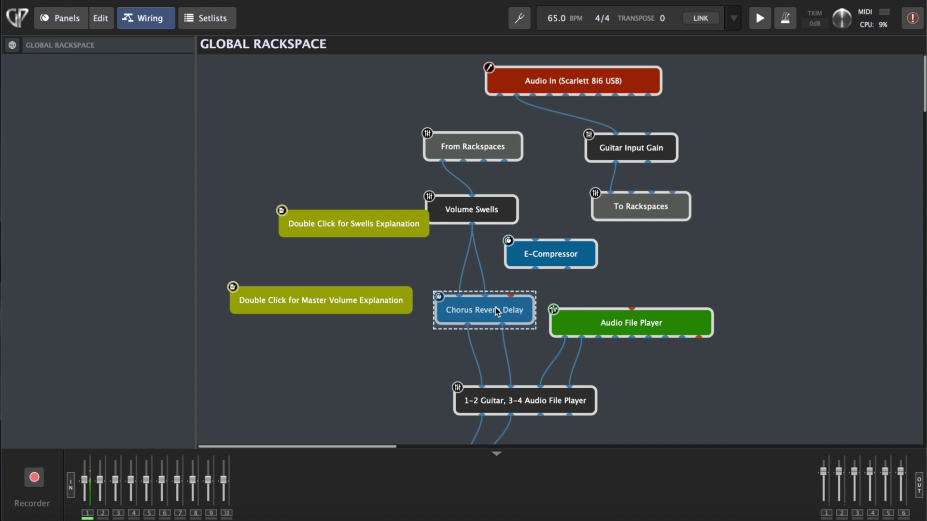
pyautogui.click(546, 265)
pyautogui.moveTo(545, 261); pyautogui.dragTo(539, 270)
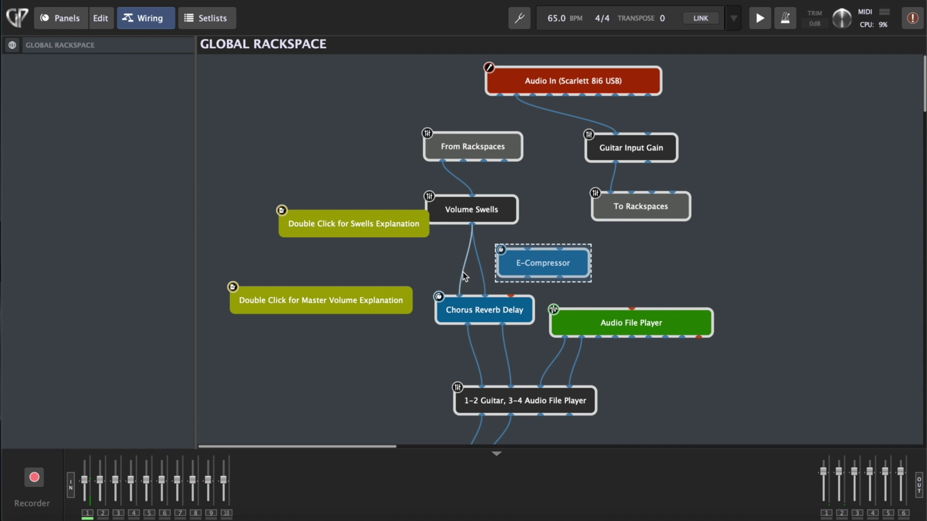
# - Connect Volume Swells into E-Compressor and E-Compressor's output into Chorus Reverb Delay
pyautogui.moveTo(464, 276); pyautogui.dragTo(527, 249)
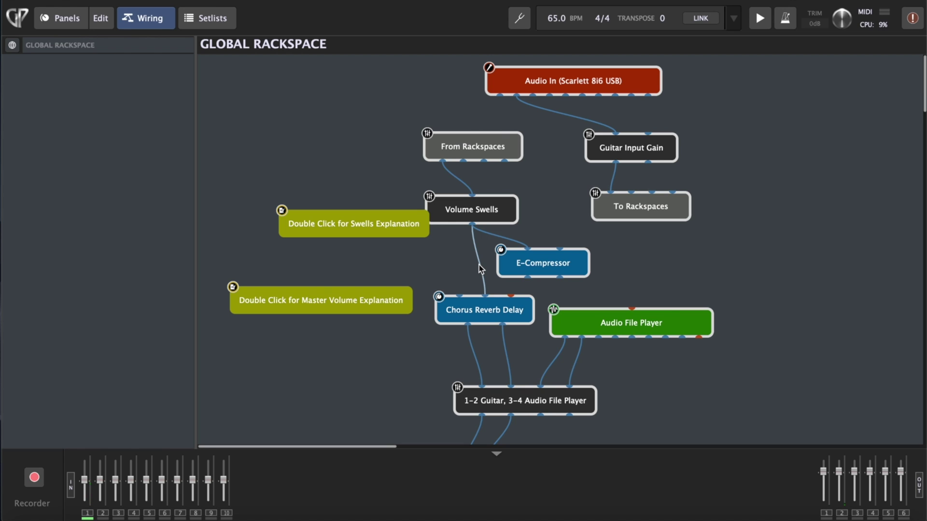
pyautogui.moveTo(482, 265); pyautogui.dragTo(558, 247)
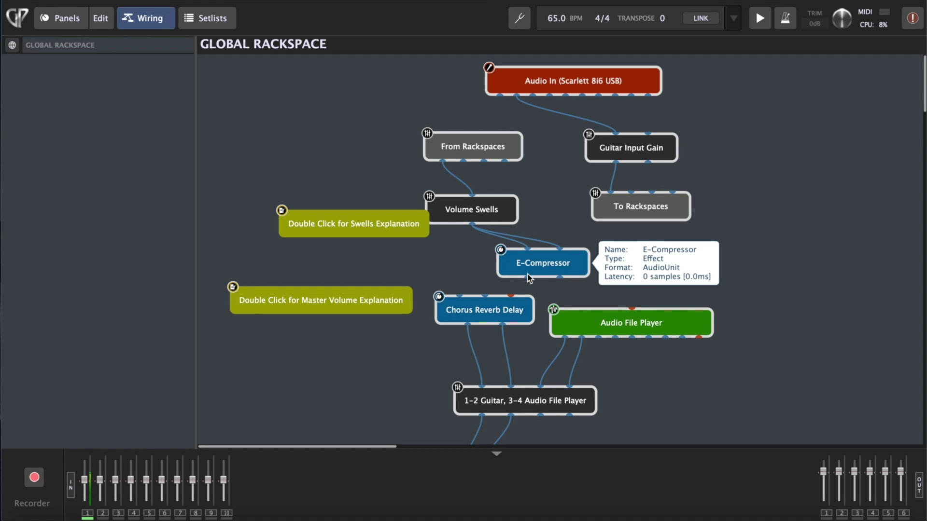
pyautogui.moveTo(527, 278); pyautogui.dragTo(508, 323)
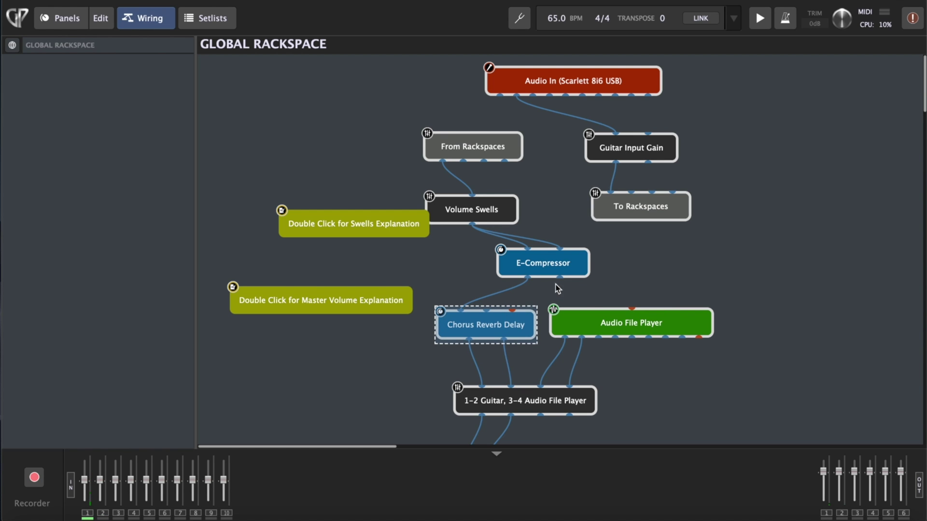
pyautogui.moveTo(559, 279); pyautogui.dragTo(488, 312)
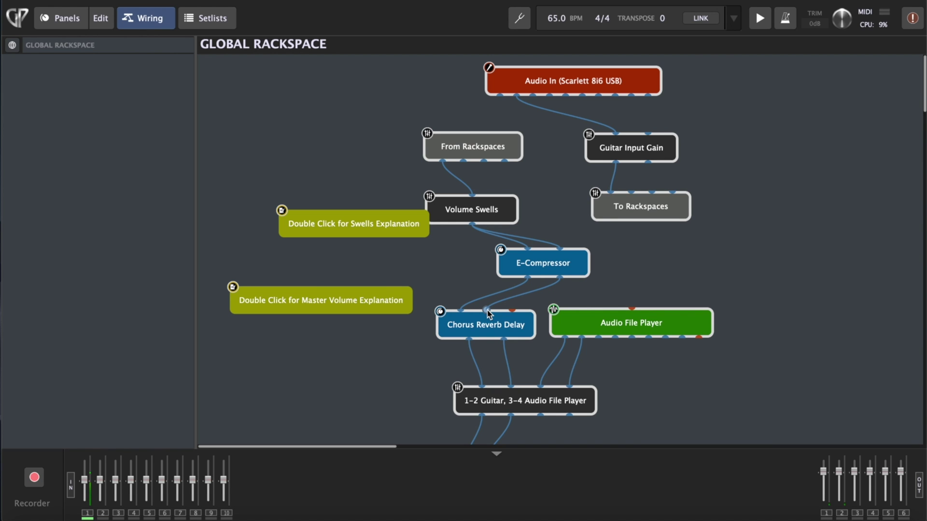
pyautogui.doubleClick(531, 263)
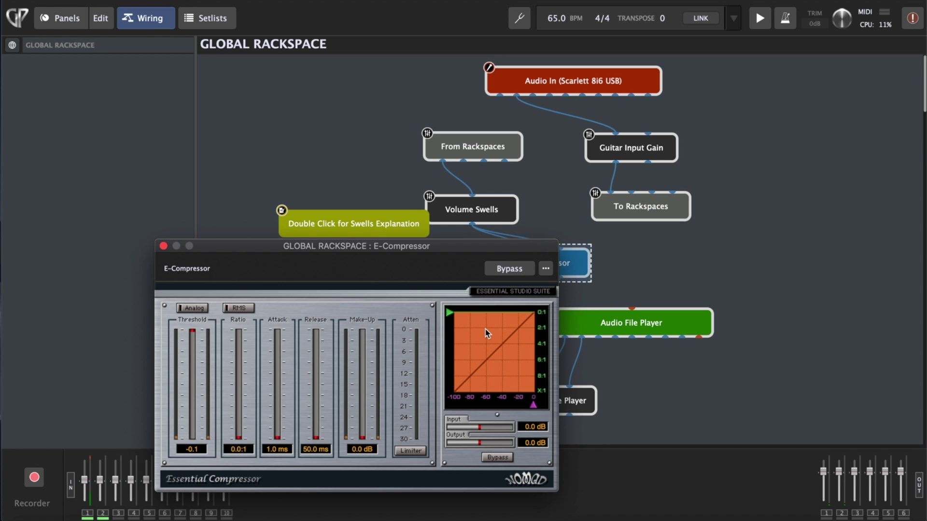
# - Load the Ac Guitar 1 plugin preset into the E-Compressor
pyautogui.click(545, 269)
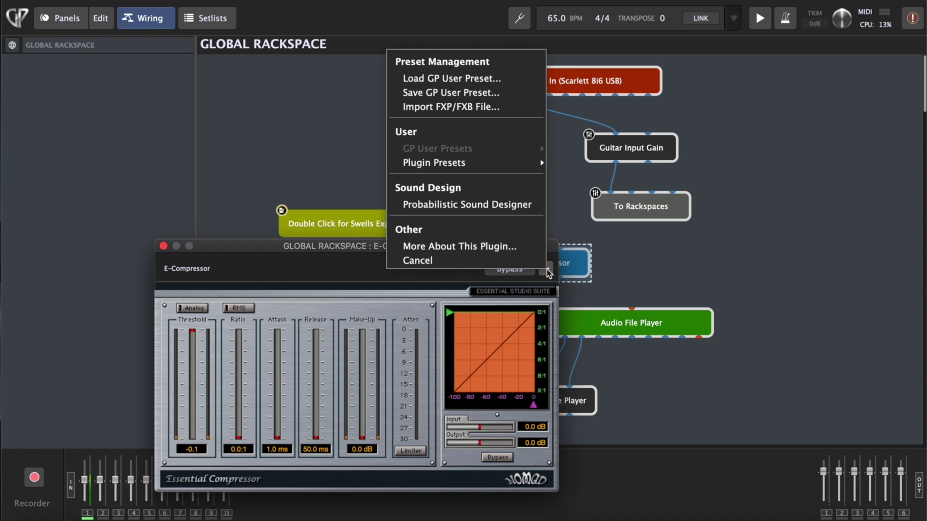
pyautogui.click(340, 269)
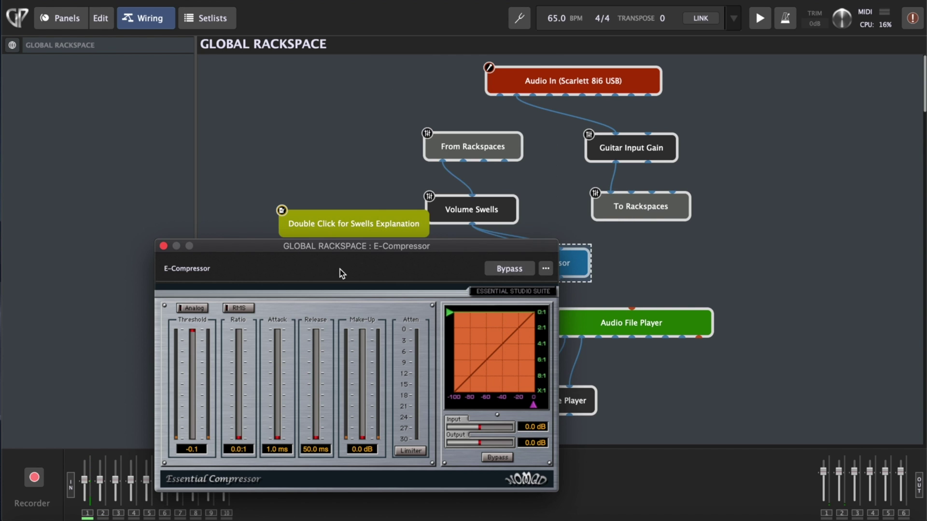
pyautogui.click(548, 270)
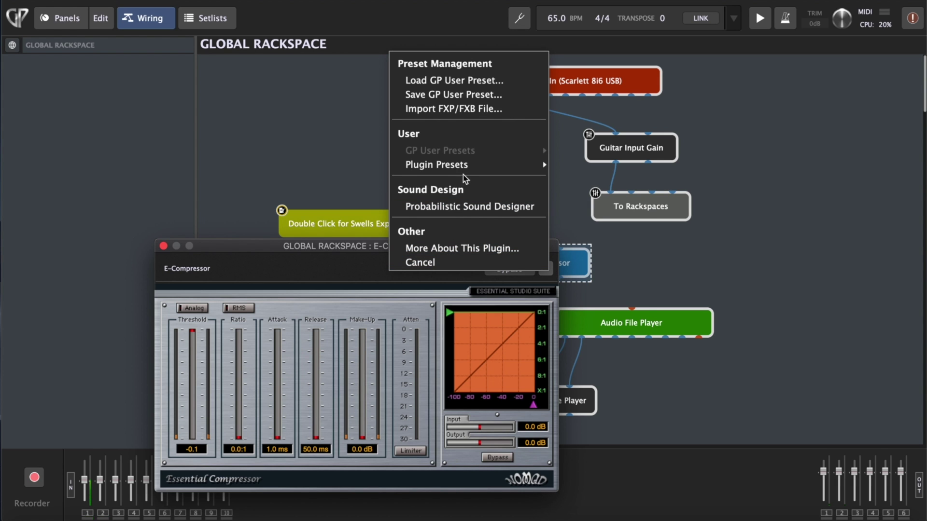
pyautogui.moveTo(468, 164)
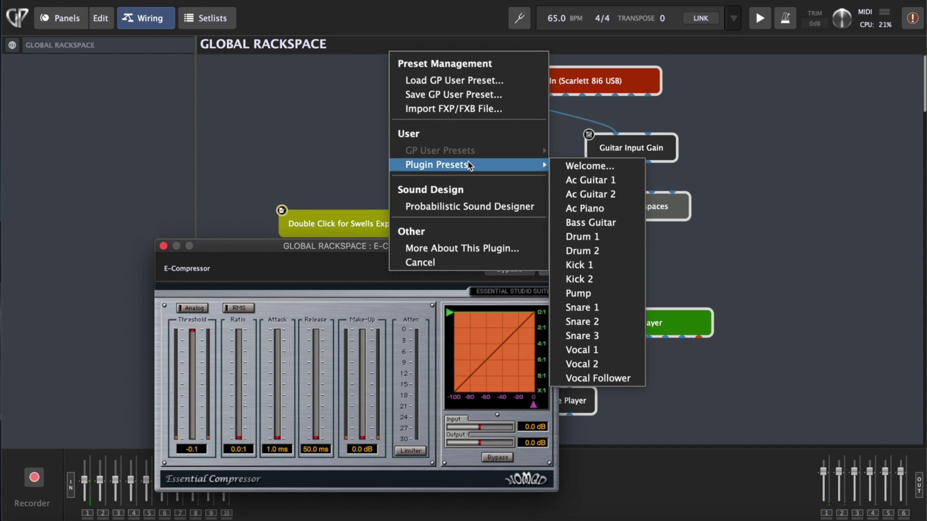
pyautogui.click(589, 180)
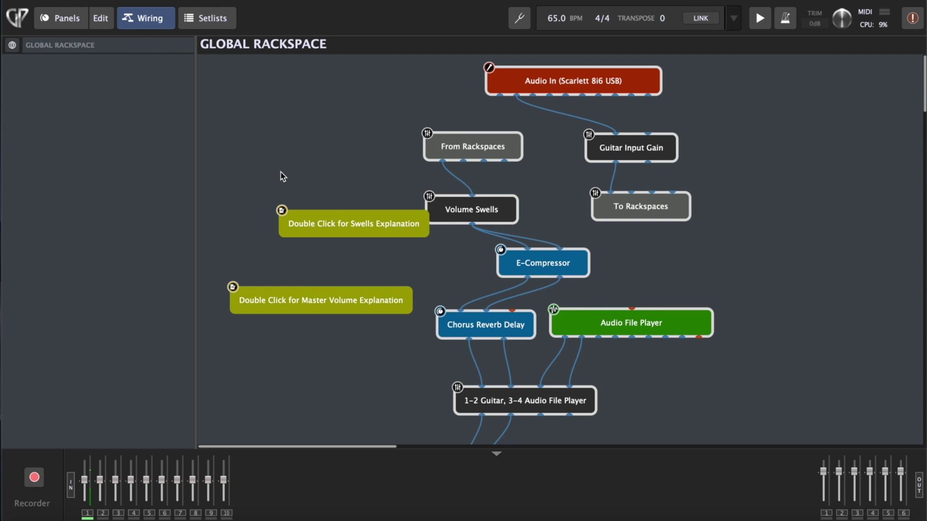
# - Switch the Global Rackspace to its panels view
pyautogui.click(67, 22)
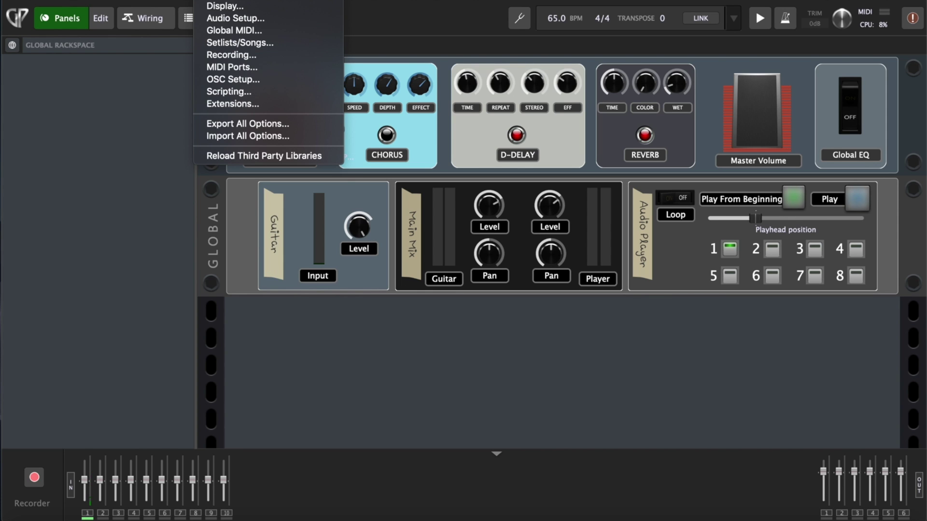
# - In Global MIDI settings, MIDI-learn Next Variation to controller 18 on the Scarlett 8i6 USB
pyautogui.click(235, 31)
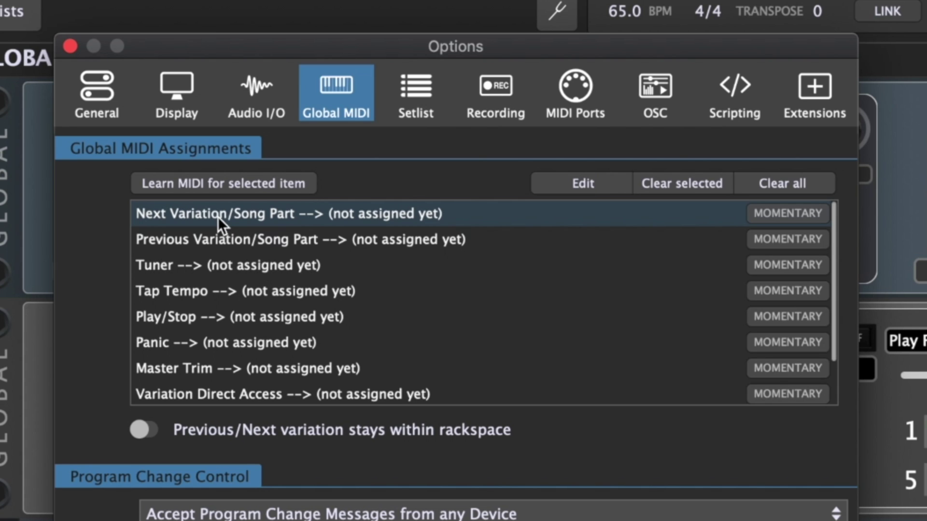
pyautogui.click(222, 183)
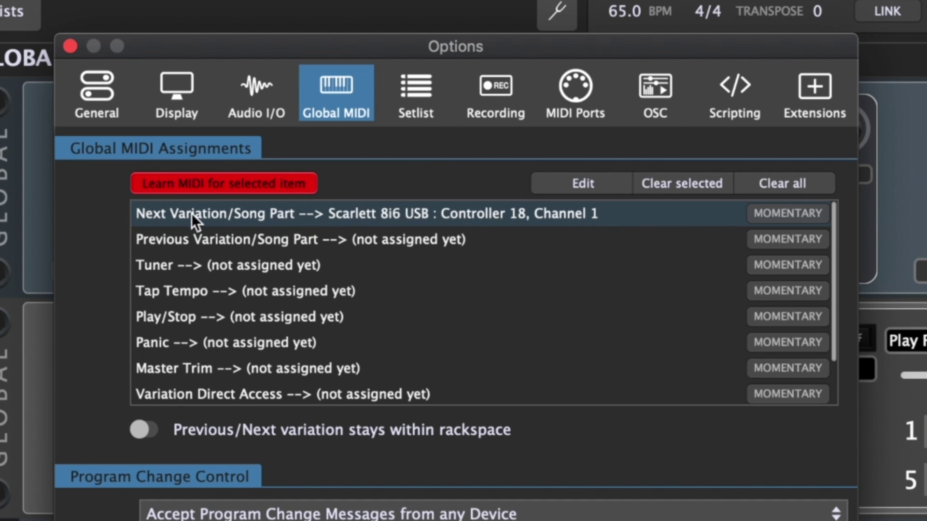
pyautogui.click(215, 239)
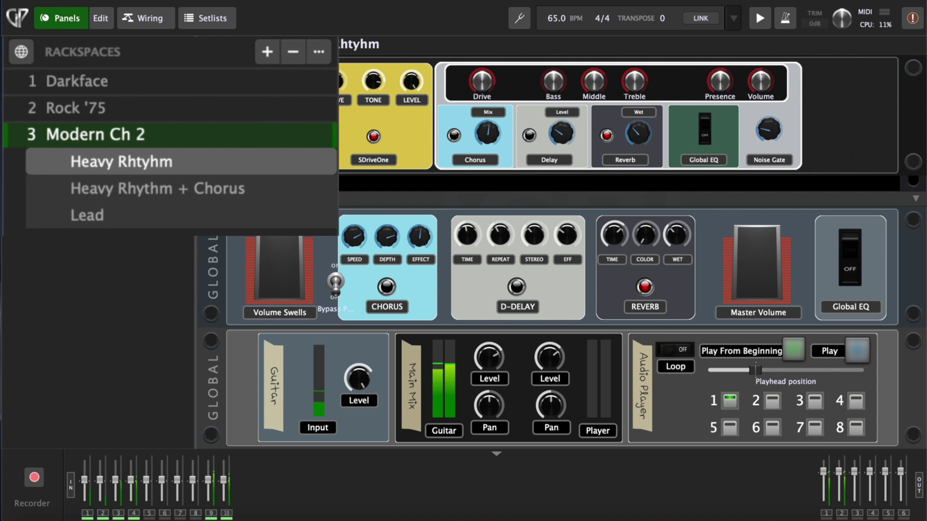
# - Try the Modern Ch 2 variations Heavy Rhythm + Chorus, Heavy Rhythm and Lead, ending on Lead
pyautogui.click(226, 227)
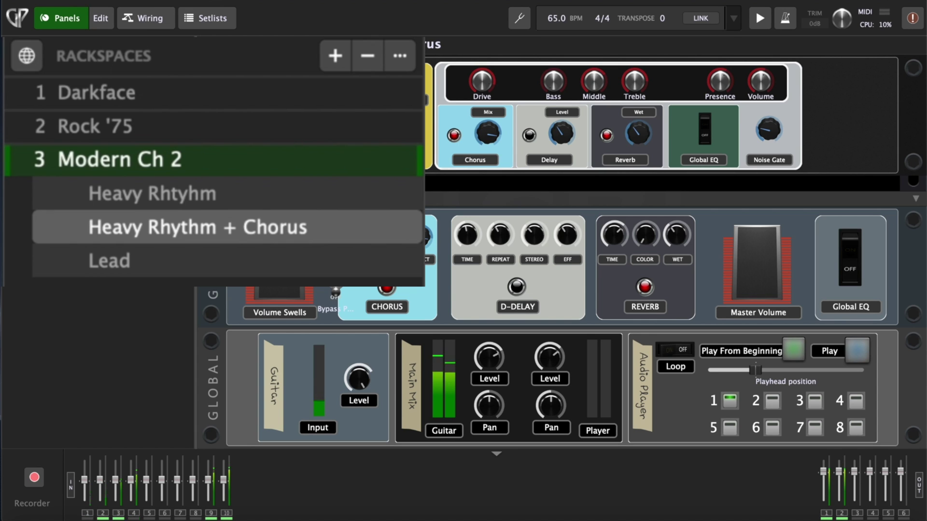
pyautogui.click(152, 194)
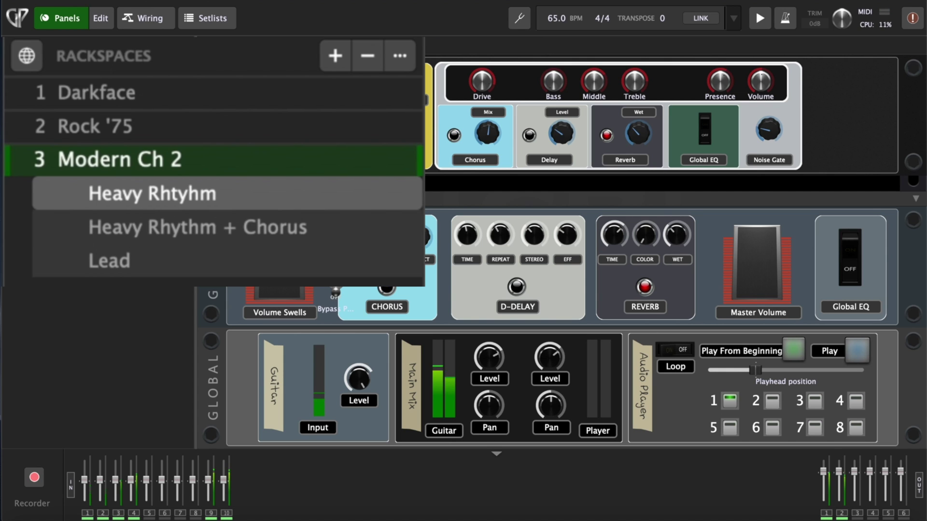
pyautogui.click(198, 228)
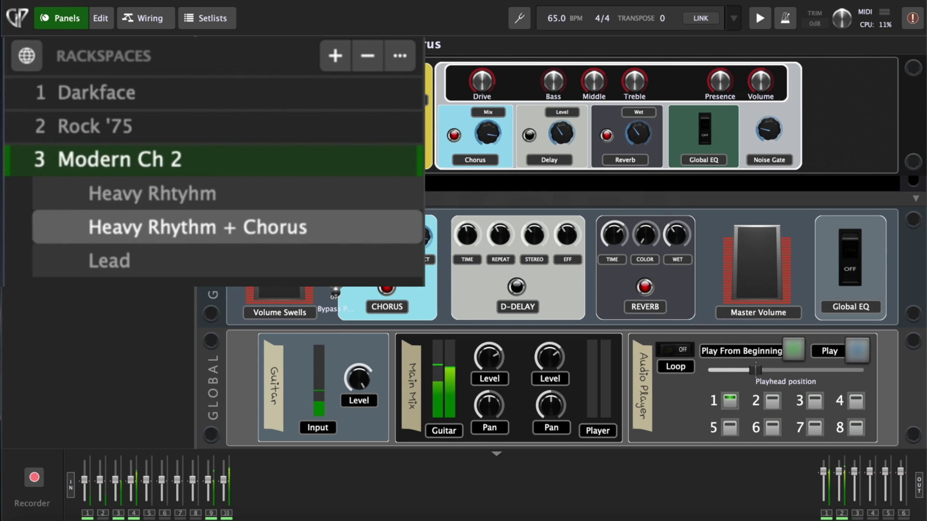
pyautogui.click(109, 261)
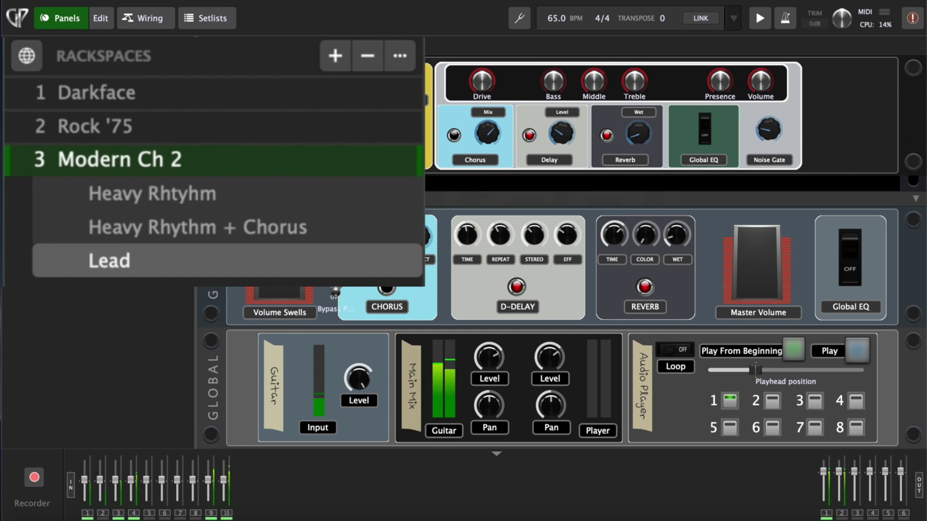
pyautogui.press('Up')
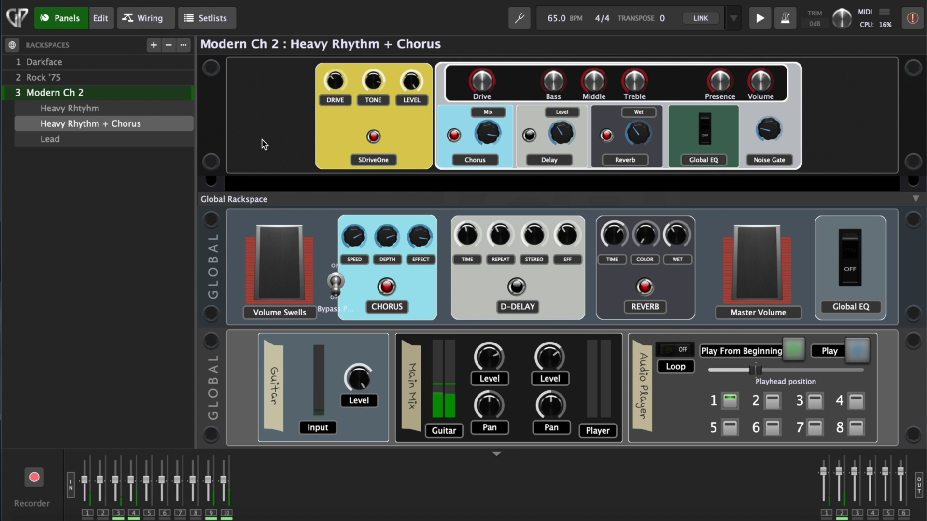
pyautogui.press('Down')
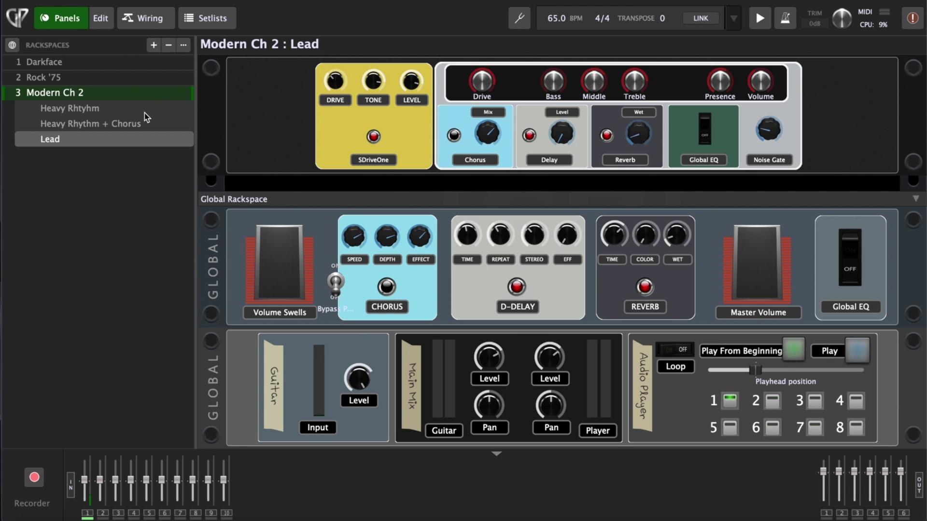
pyautogui.click(13, 45)
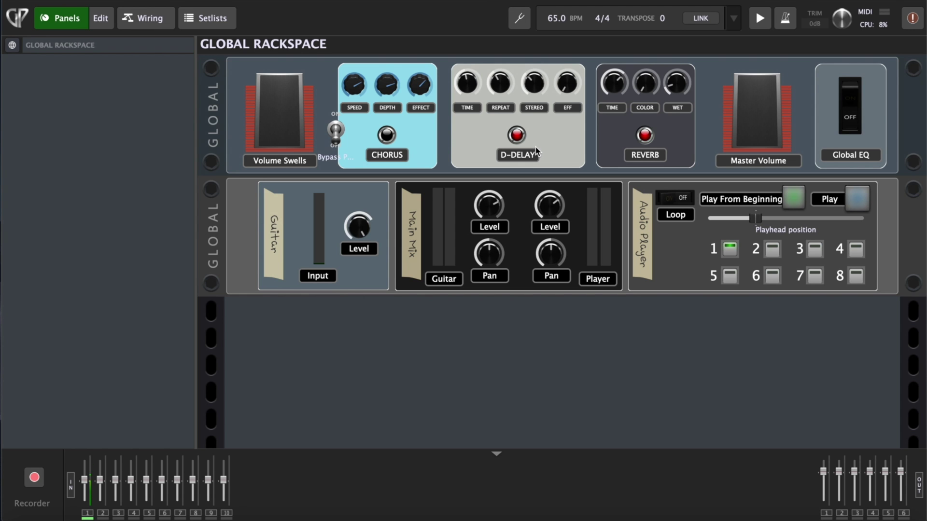
# - Enter panel edit mode and select the D-DELAY EFF knob to view its properties
pyautogui.click(100, 24)
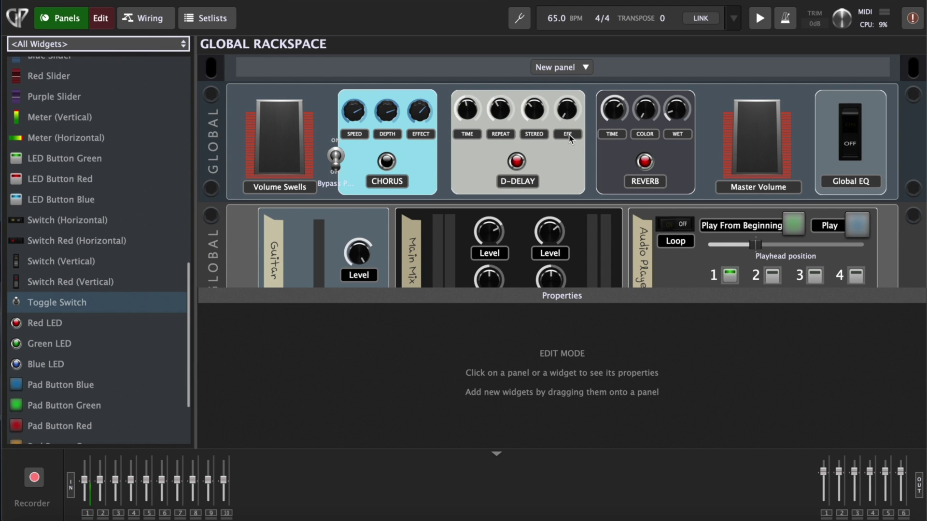
pyautogui.click(567, 112)
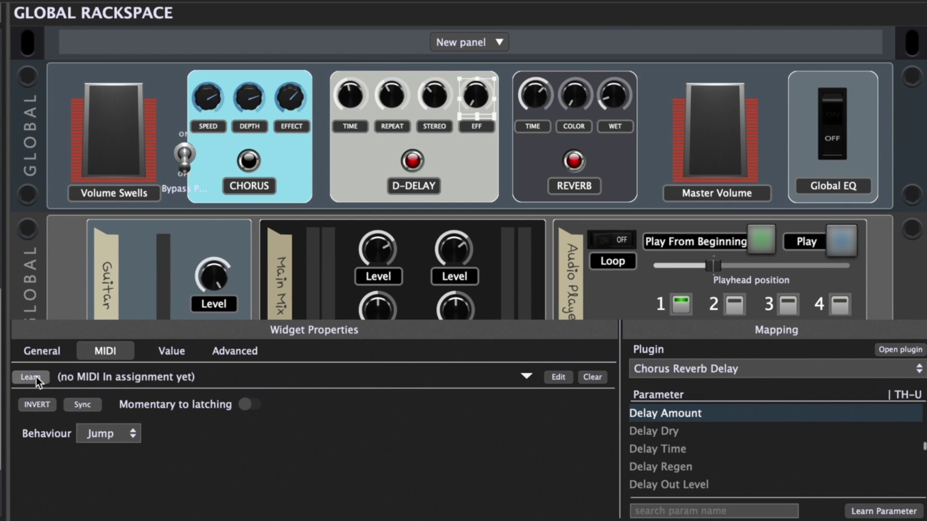
# - Start MIDI learn on the D-DELAY EFF knob to capture the Scarlett 8i6 controller
pyautogui.click(64, 369)
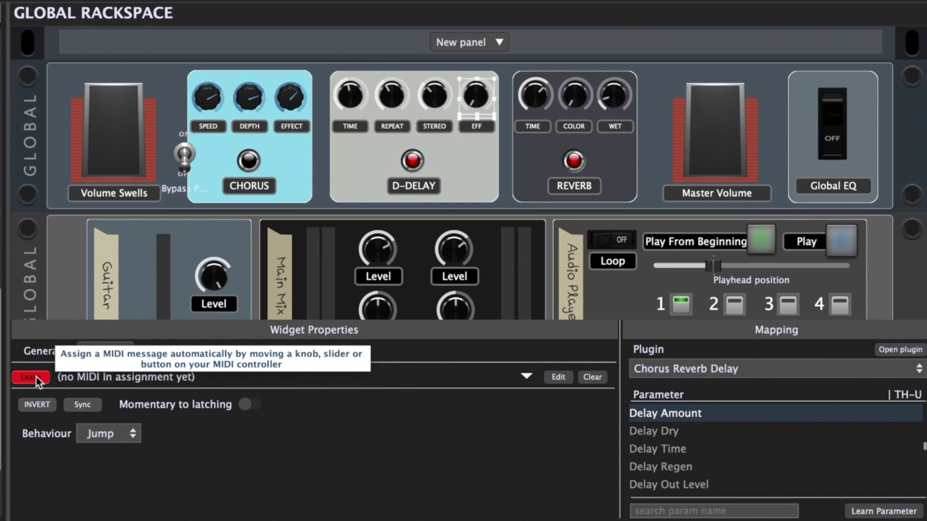